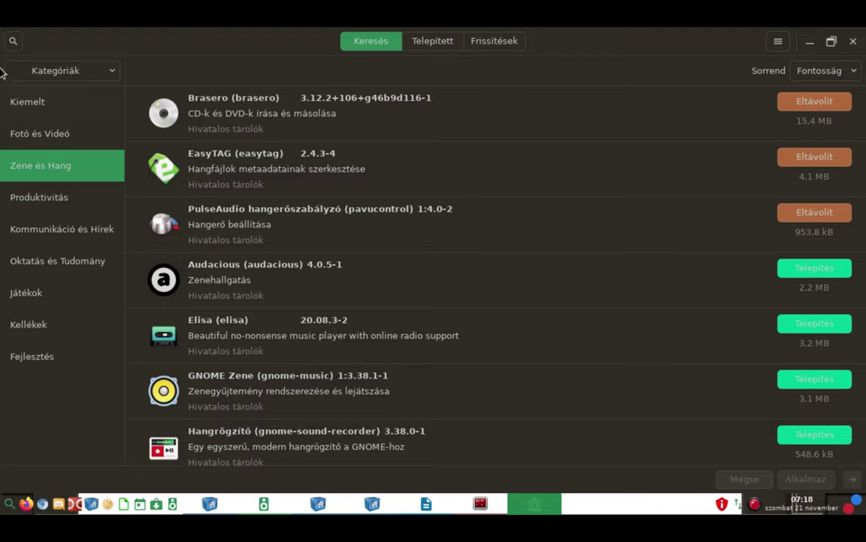
- Search the packages for mc and mark the mc 4.8.25-3 file manager for installation
click(6, 43)
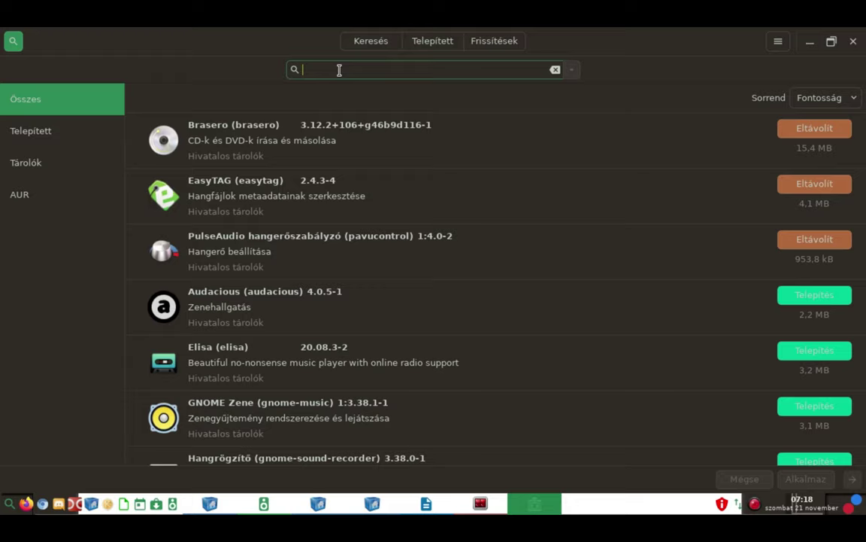
key(Escape)
click(13, 41)
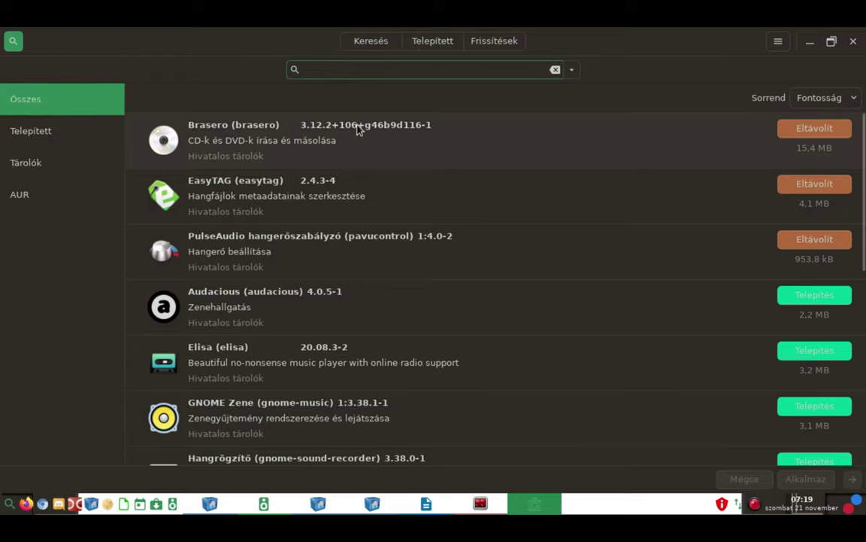
text(mc)
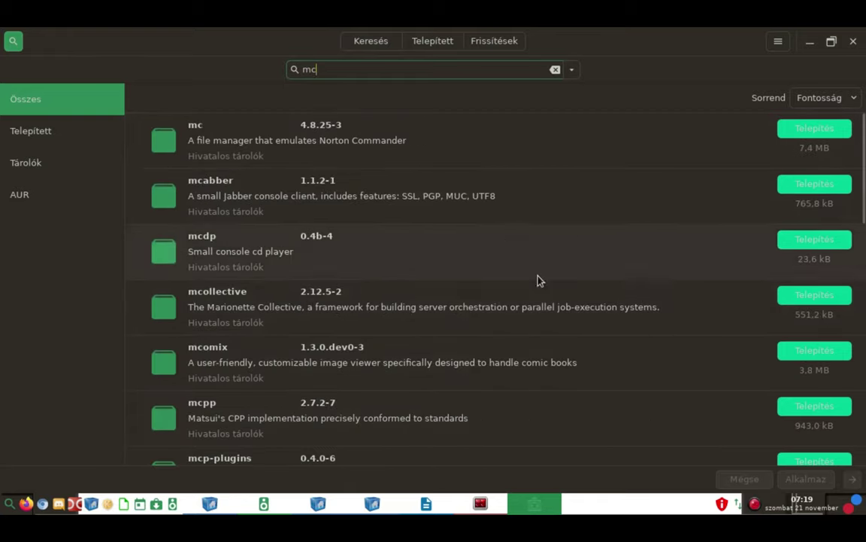
click(812, 130)
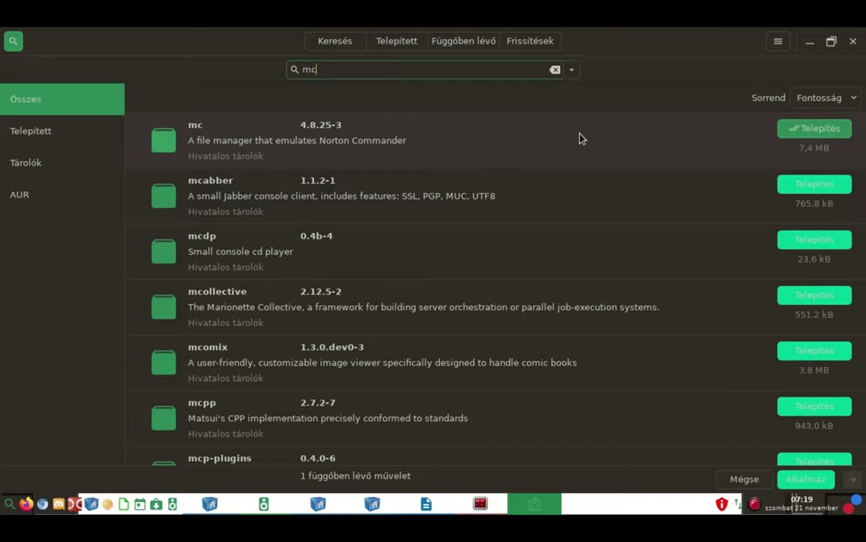
- Apply the pending mc installation with the optional dependency unarj: uarj extfs, and authenticate with the account password
click(806, 480)
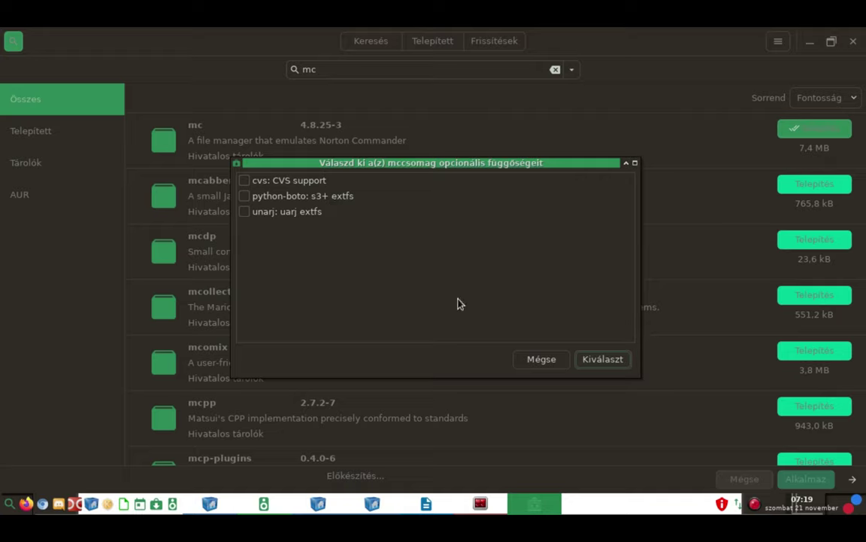
click(245, 213)
click(614, 363)
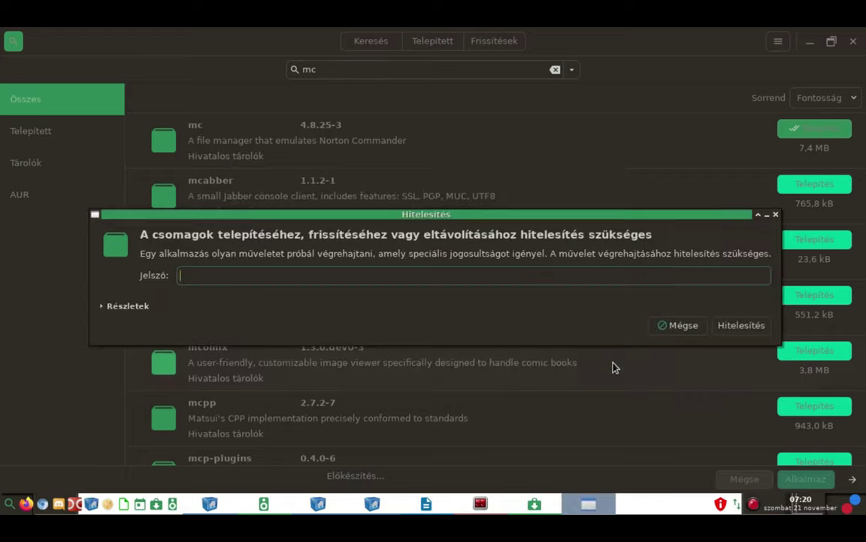
text(****)
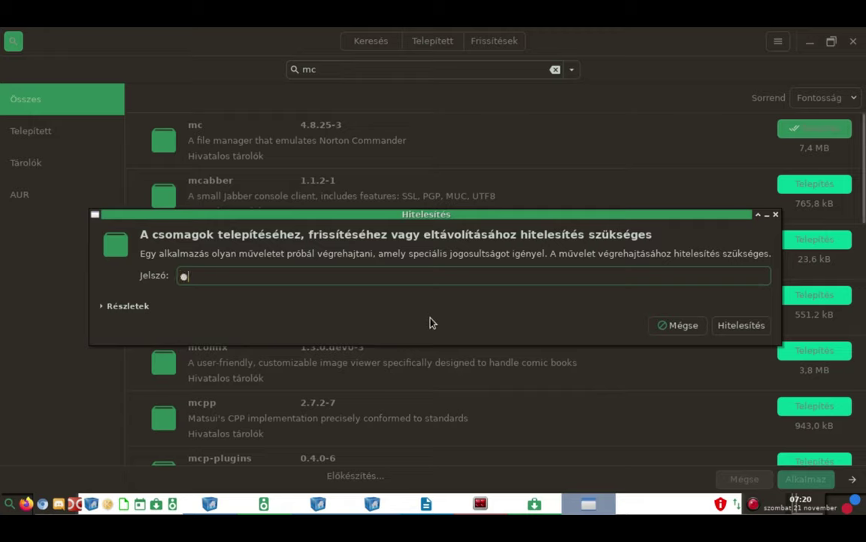
text(***)
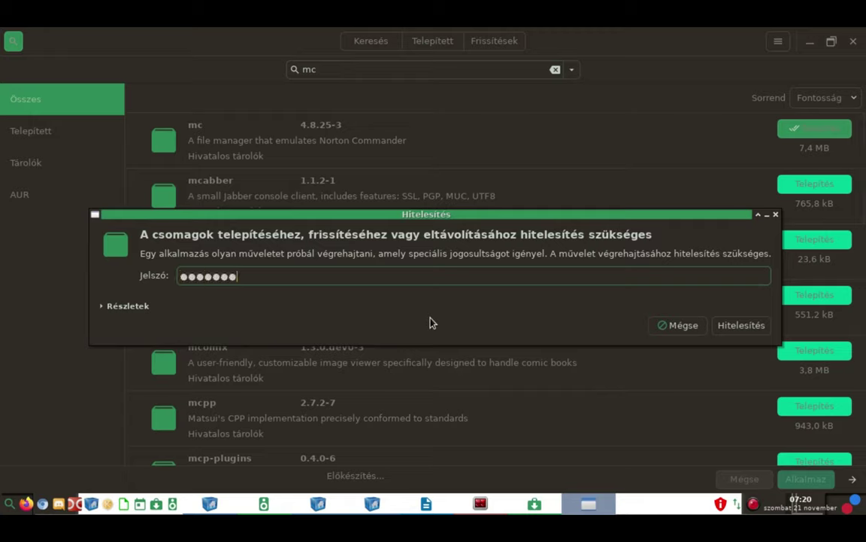
click(738, 331)
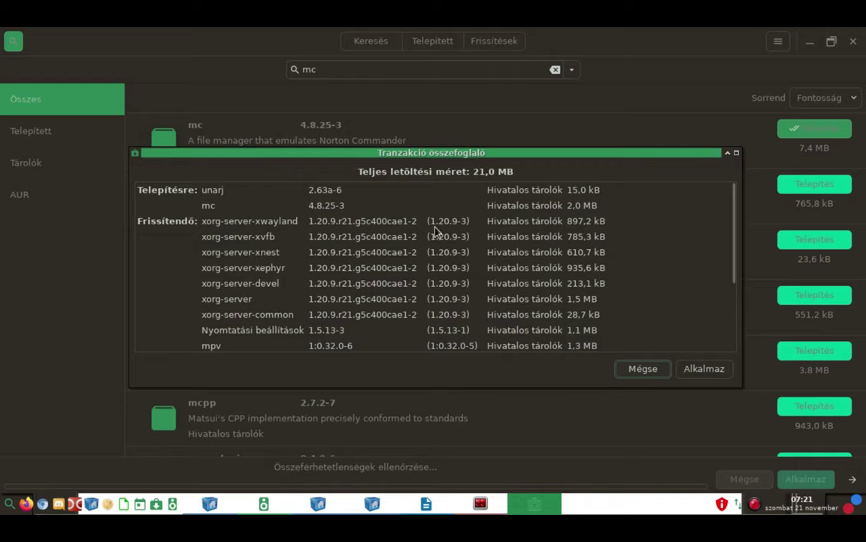
- Review the install and upgrade lists in the transaction summary and cancel the transaction
scroll(464, 236, down, 5)
scroll(464, 236, up, 5)
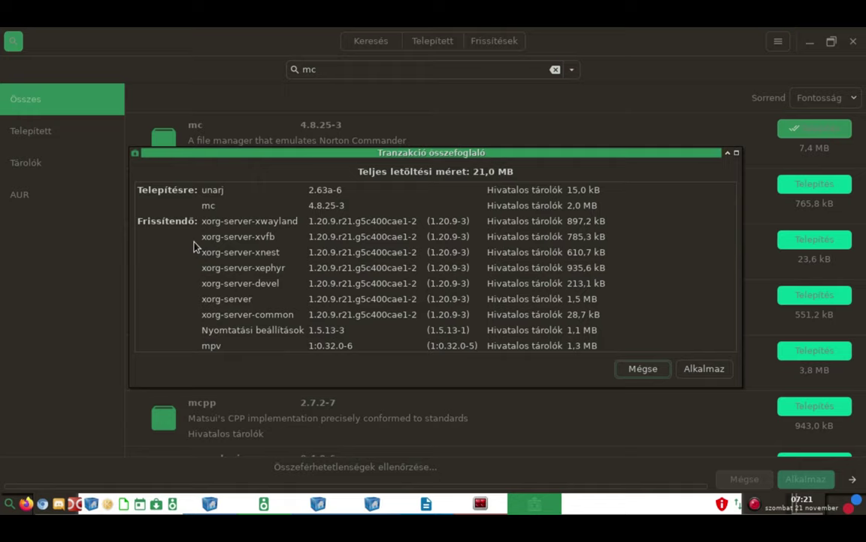
click(638, 372)
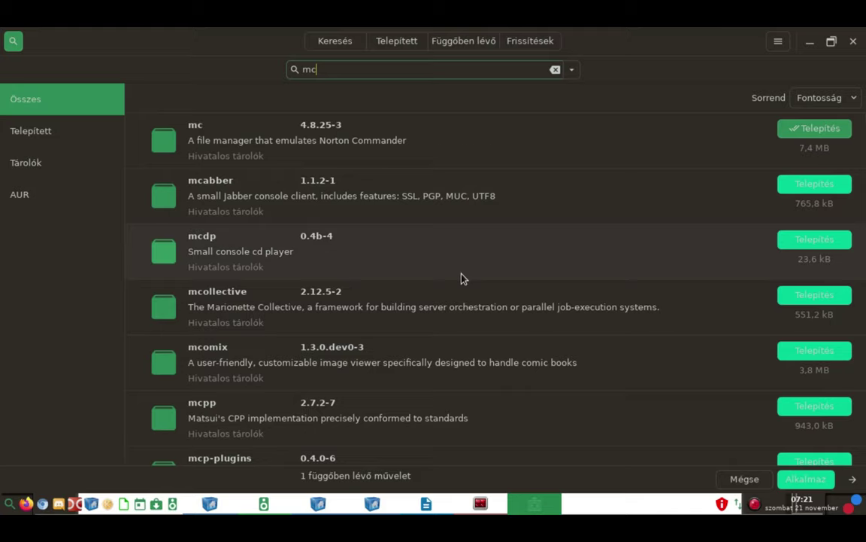
- Look through the pending operations, the package categories, the installed packages and the available updates
click(448, 48)
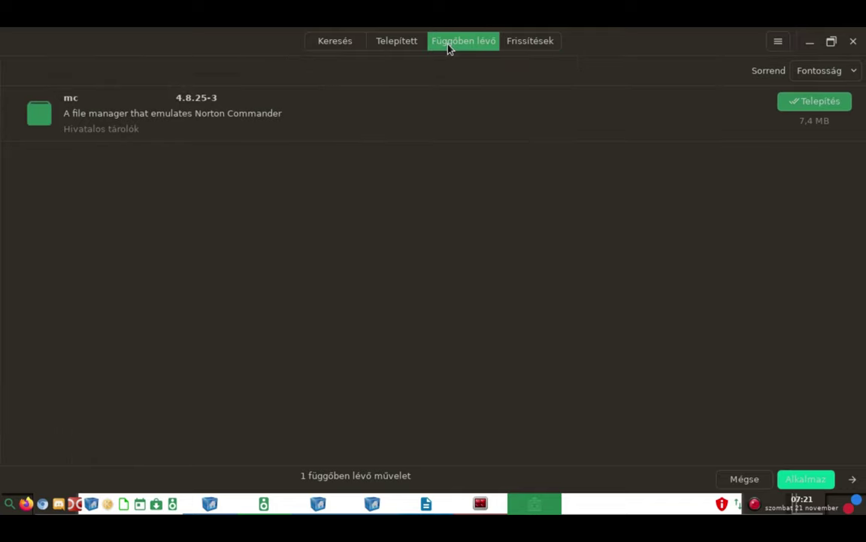
click(339, 47)
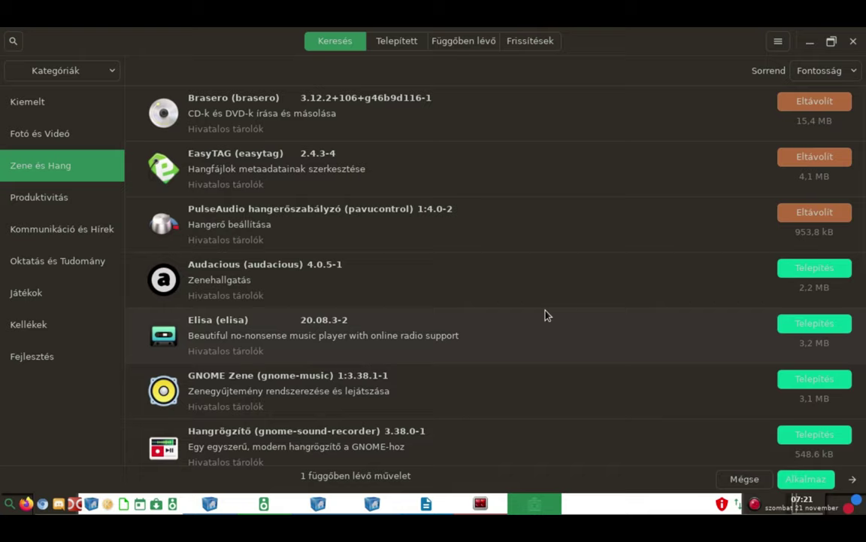
click(398, 42)
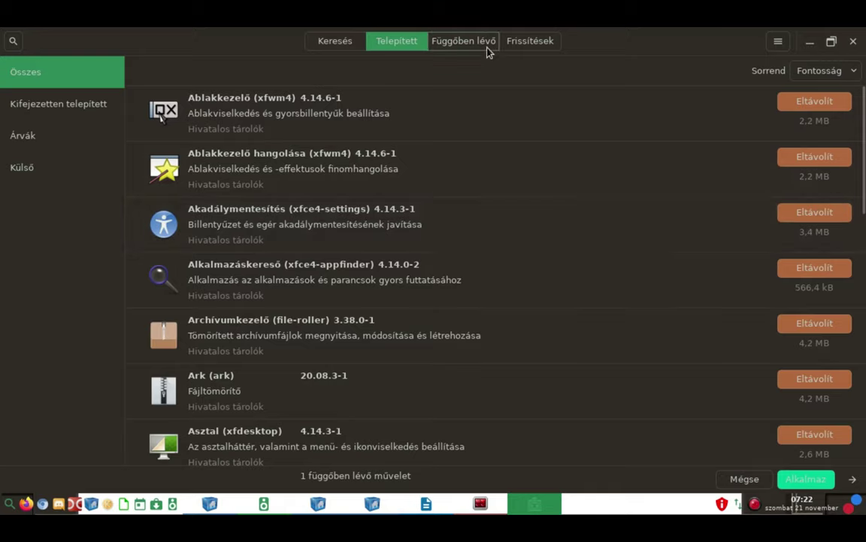
click(524, 43)
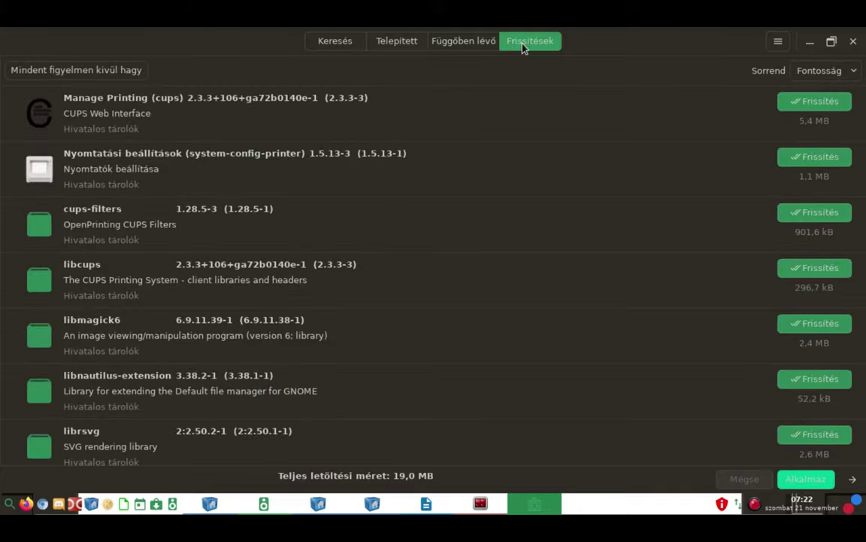
scroll(352, 336, down, 10)
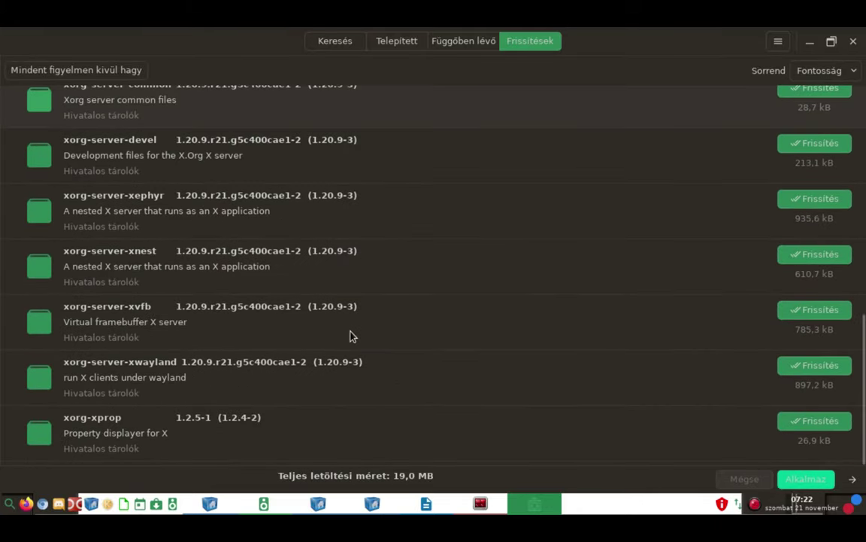
- Select the lua 5.4.1-1 update for upgrading and deselect it again
scroll(638, 397, up, 5)
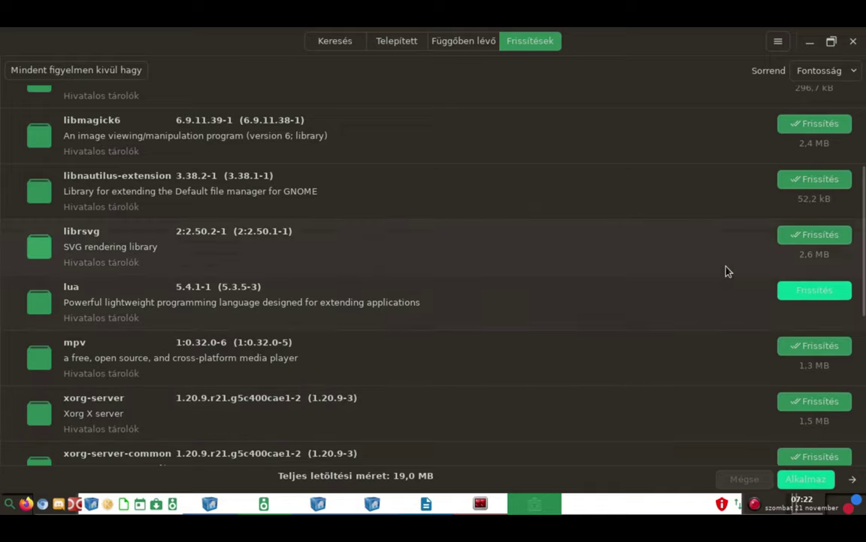
click(800, 292)
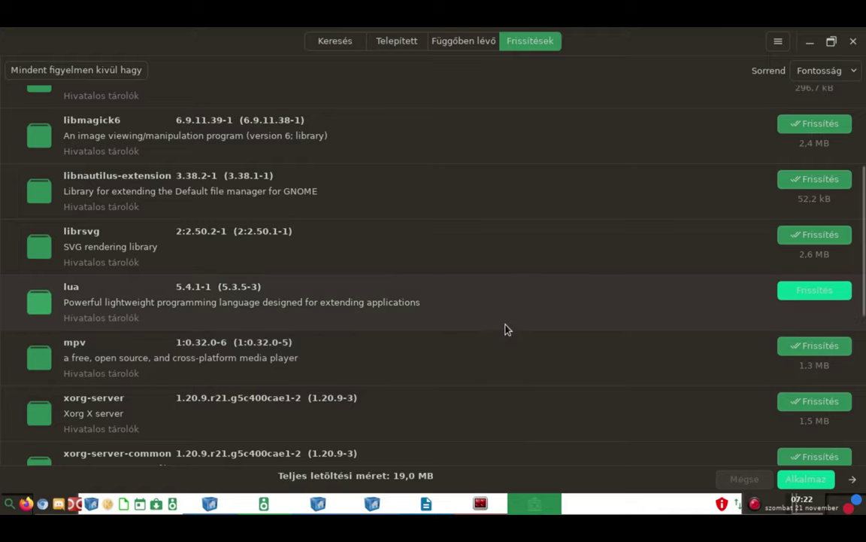
click(796, 295)
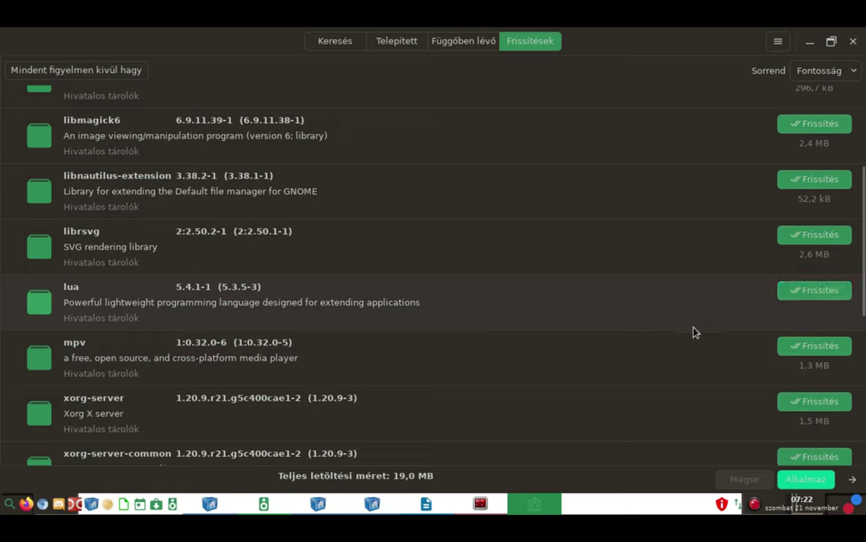
click(803, 297)
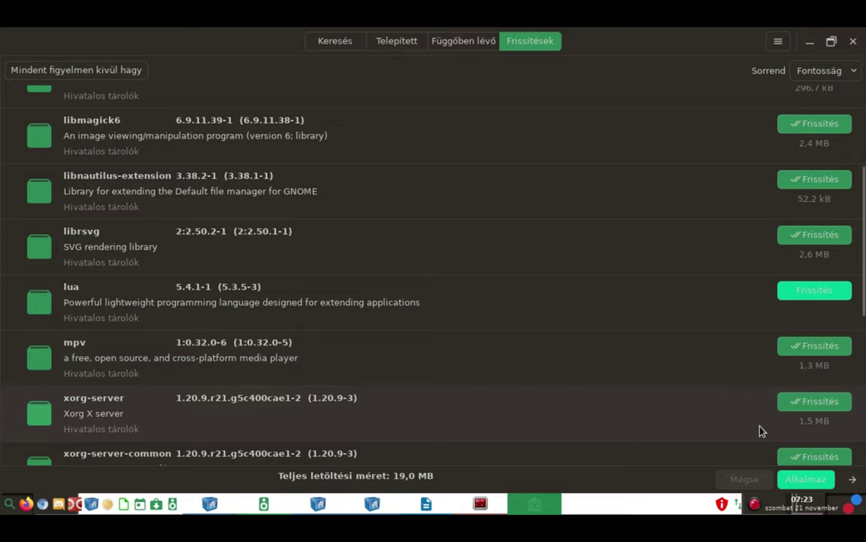
- Examine the installed and upgraded package entries in the Pamac history and close the history
click(779, 42)
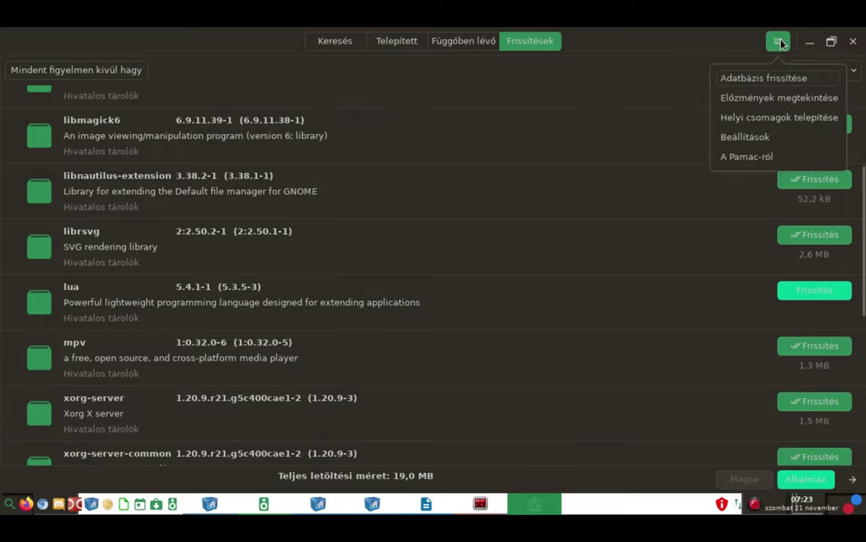
click(738, 97)
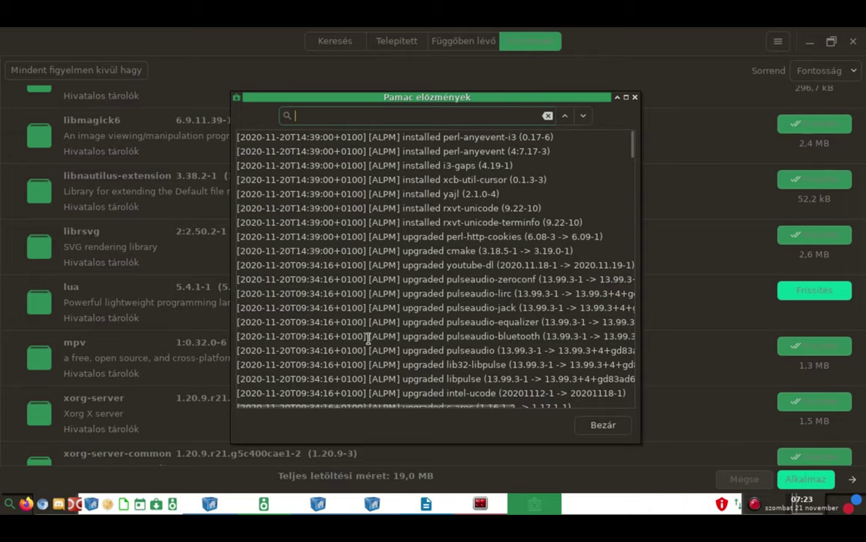
scroll(415, 283, down, 2)
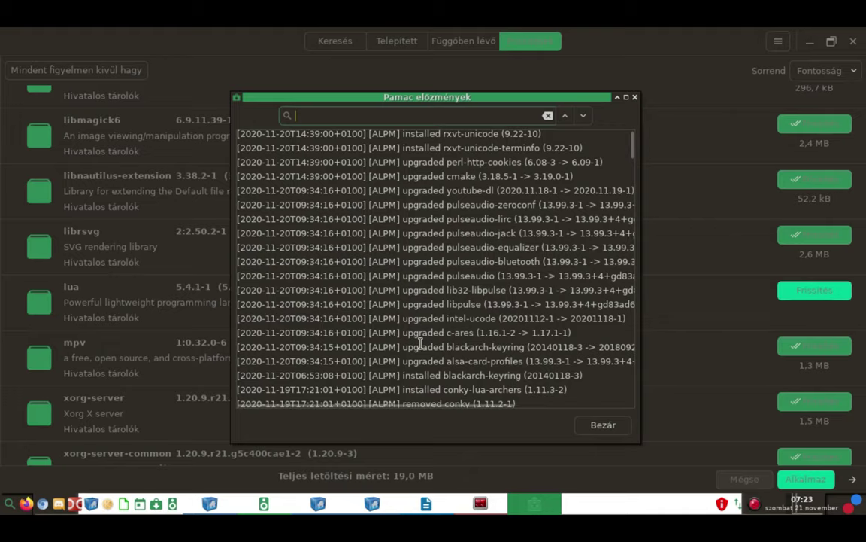
click(592, 430)
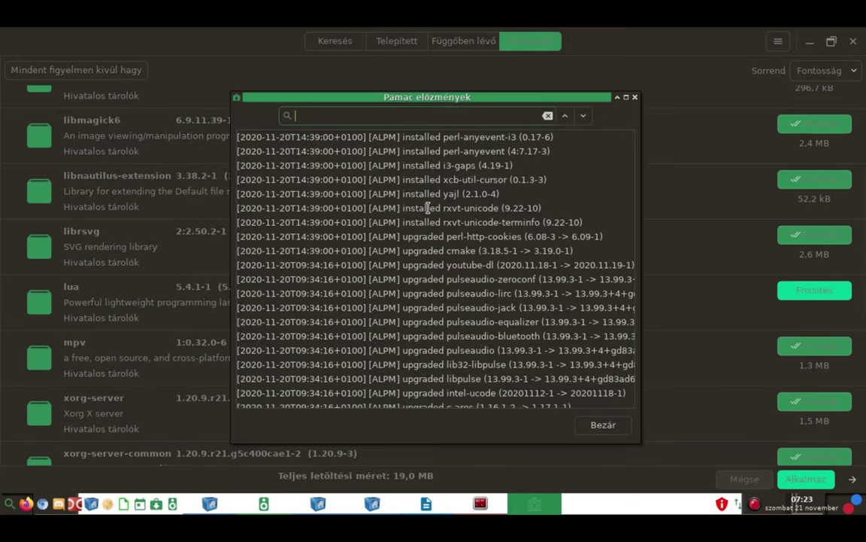
drag(238, 137, 589, 284)
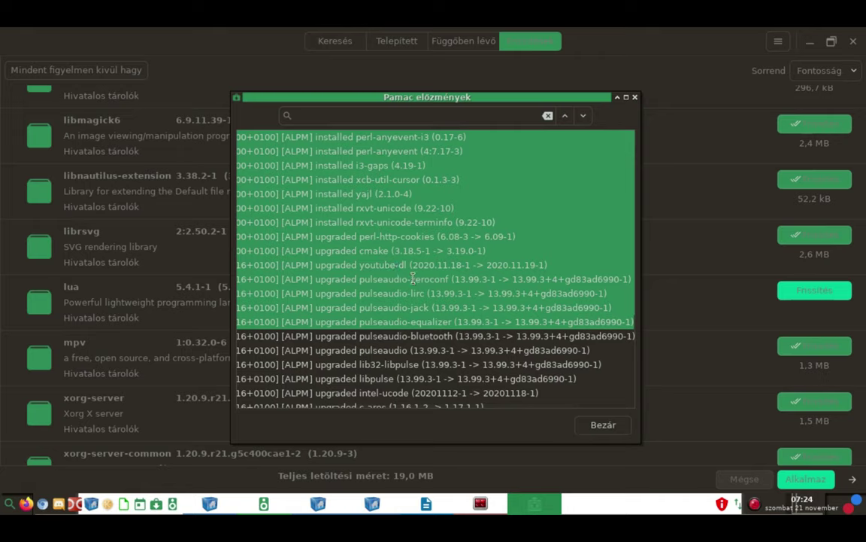
click(635, 97)
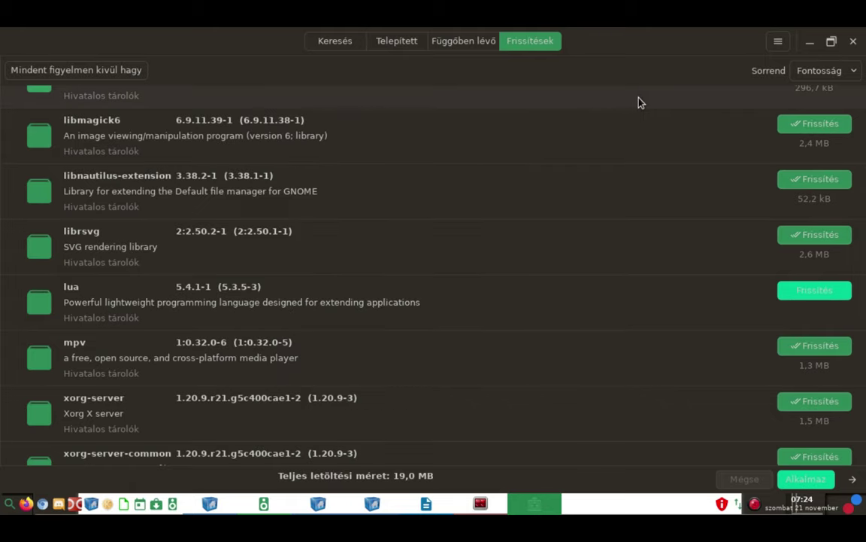
- View the file chooser for installing local packages and close it without choosing a package
click(778, 41)
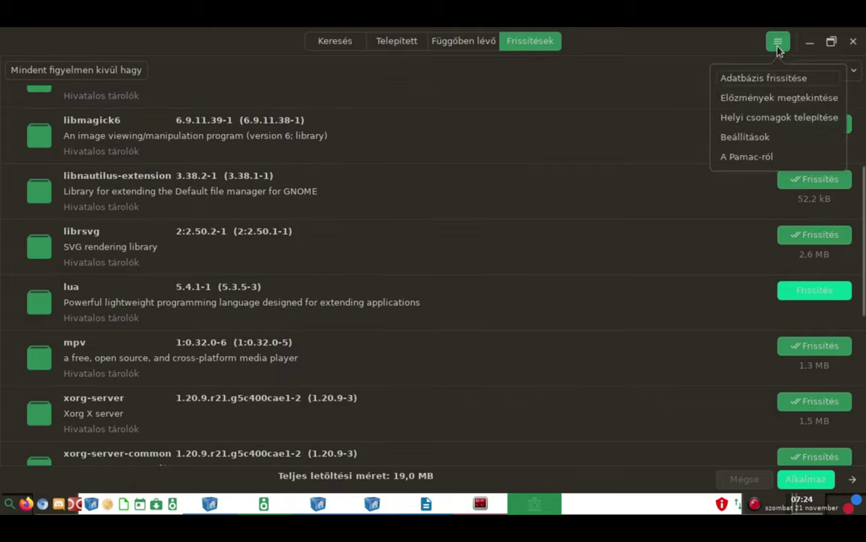
click(767, 120)
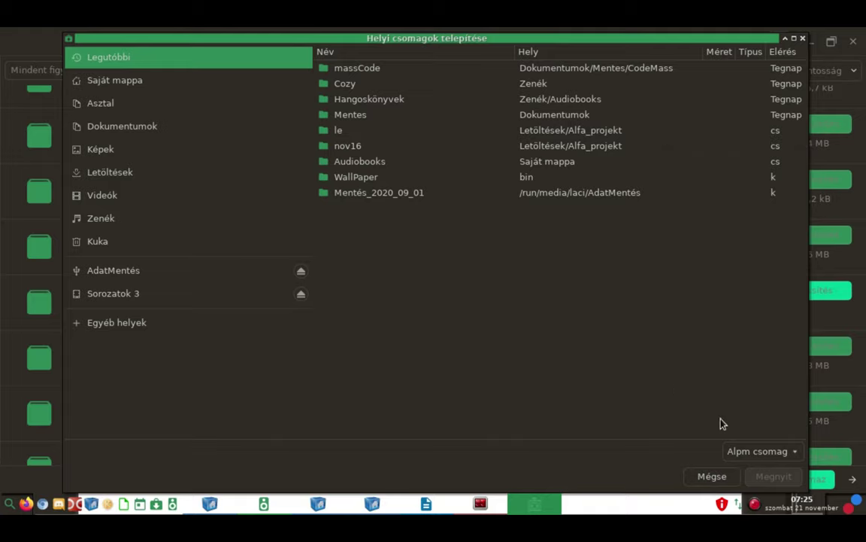
click(803, 38)
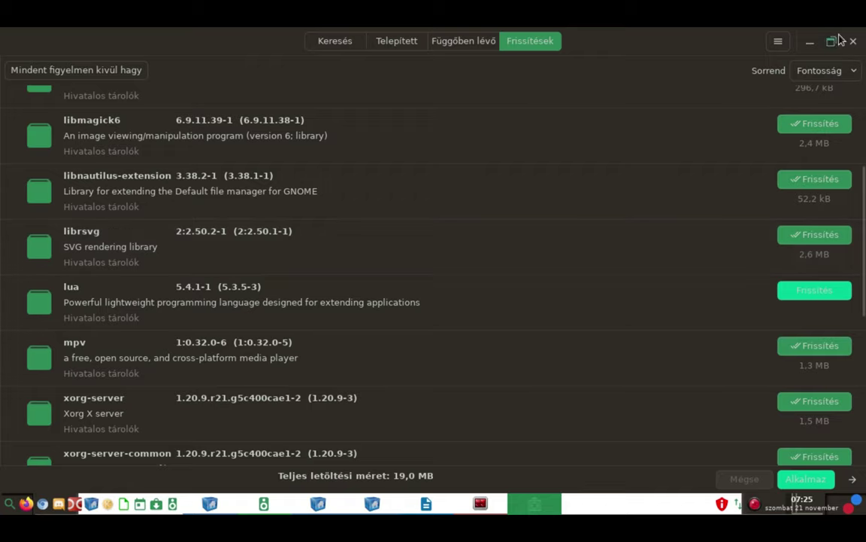
- Open the Pamac preferences and switch checking for updates (Frissítések keresése) off and back on
click(779, 41)
click(743, 136)
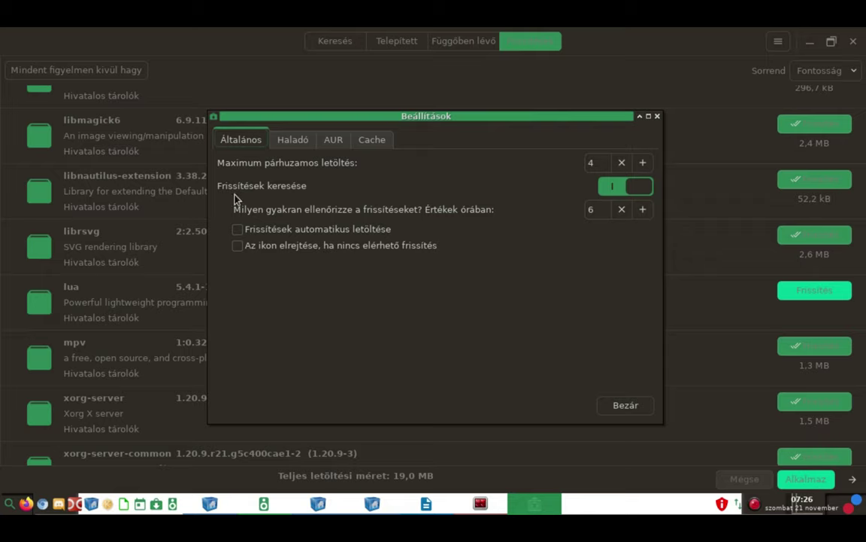
click(630, 190)
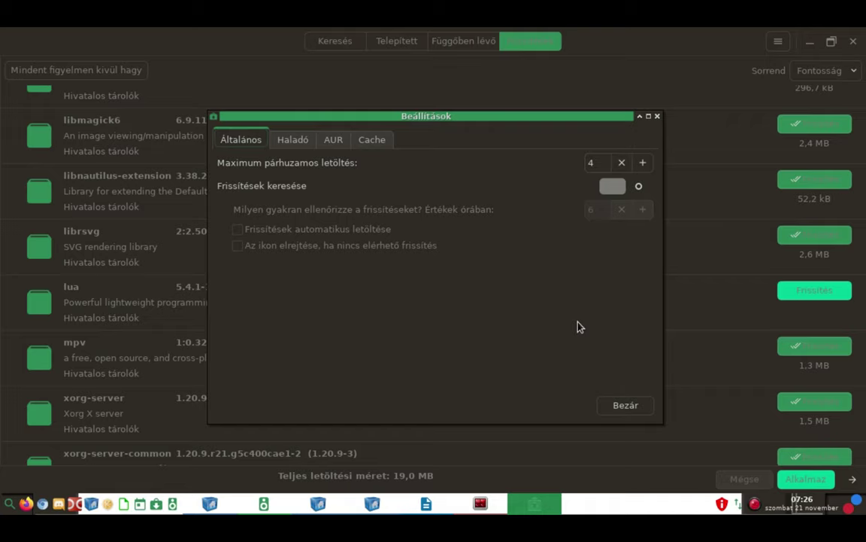
click(637, 188)
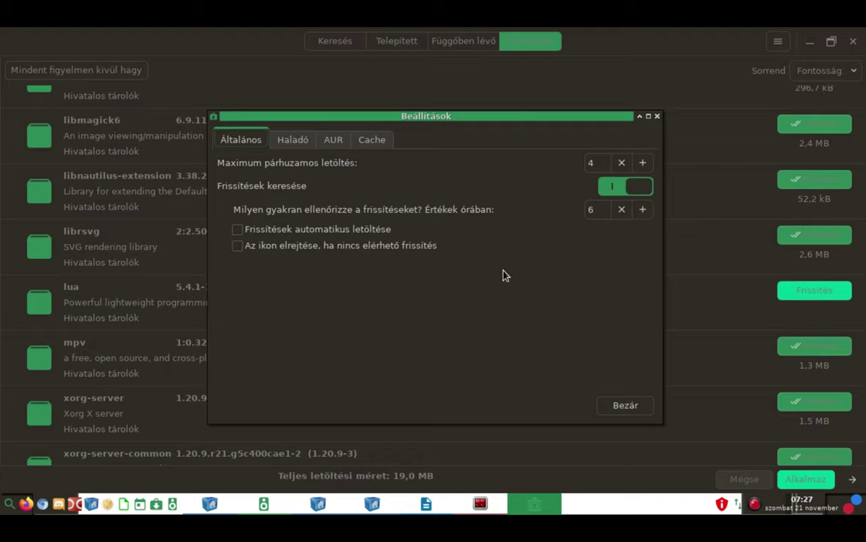
- Glance at the advanced (Haladó) preferences, return to the general ones and turn off checking for updates
click(296, 140)
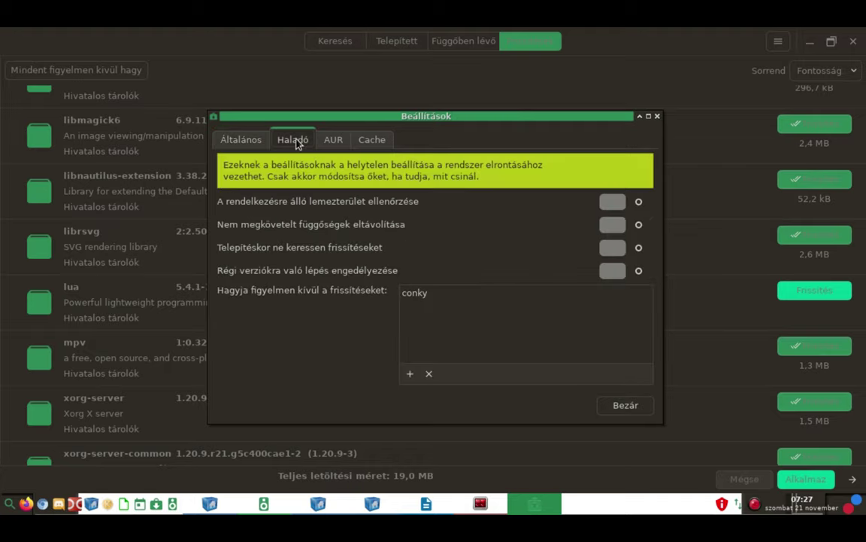
click(245, 141)
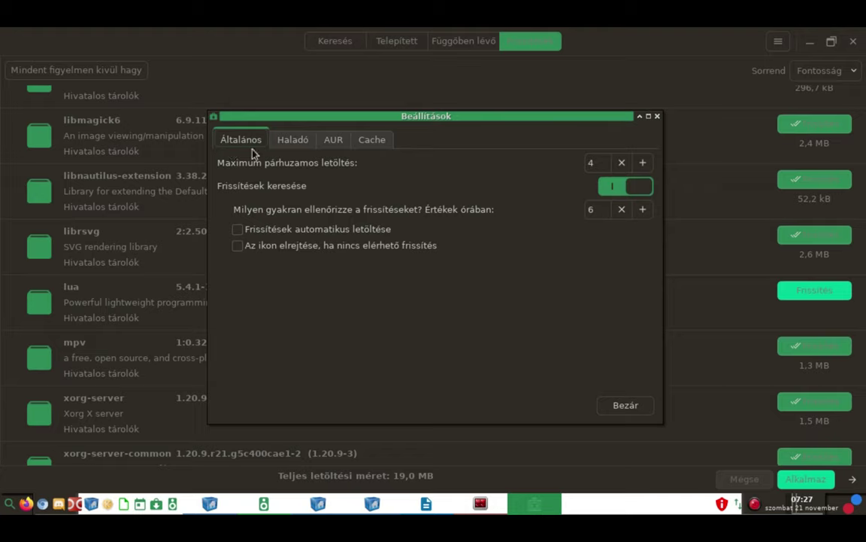
click(636, 187)
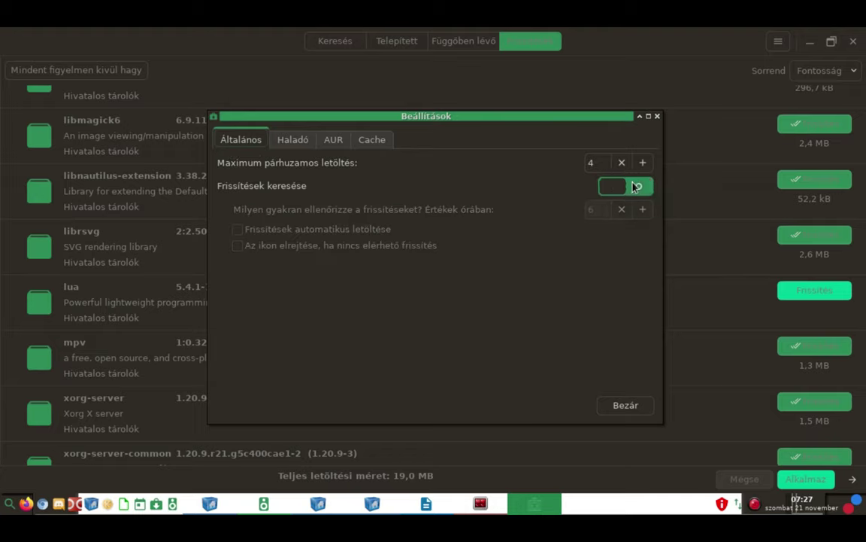
- Browse the packages that can be added to the ignored updates in the advanced (Haladó) preferences, and cancel without selecting any
click(295, 140)
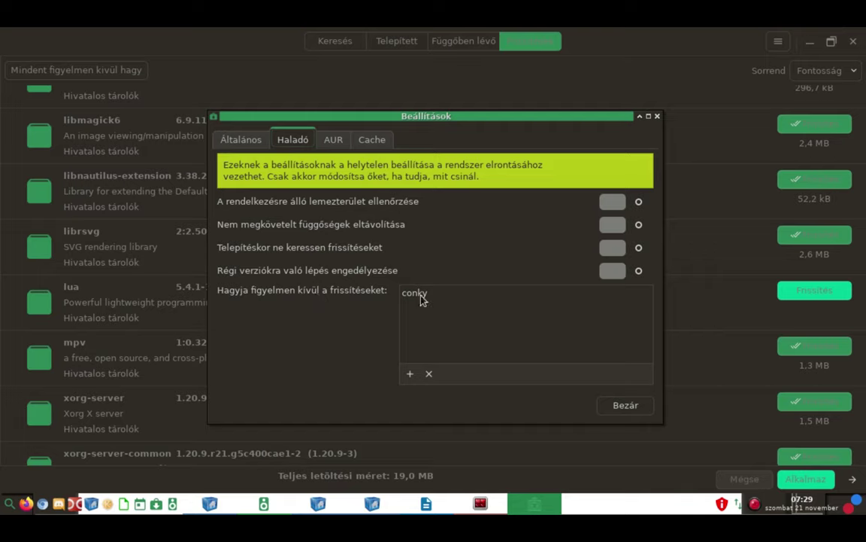
click(409, 375)
scroll(358, 257, down, 5)
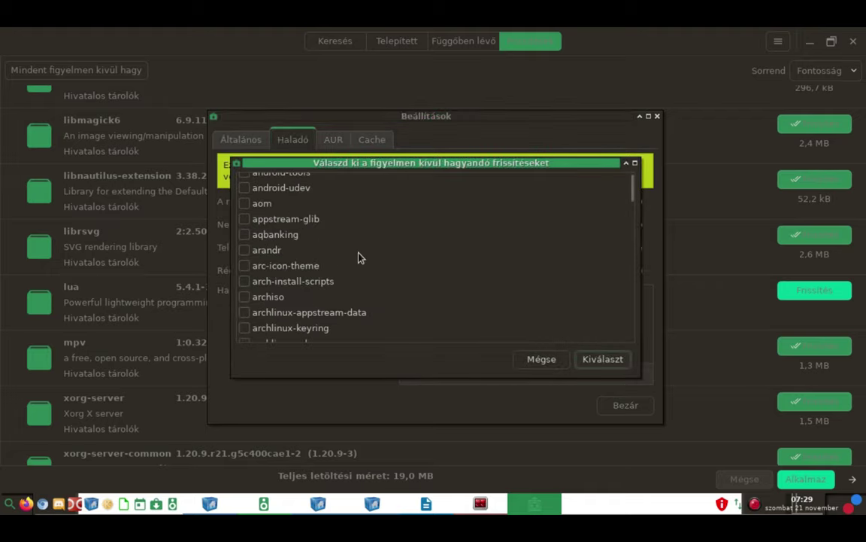
scroll(358, 258, down, 2)
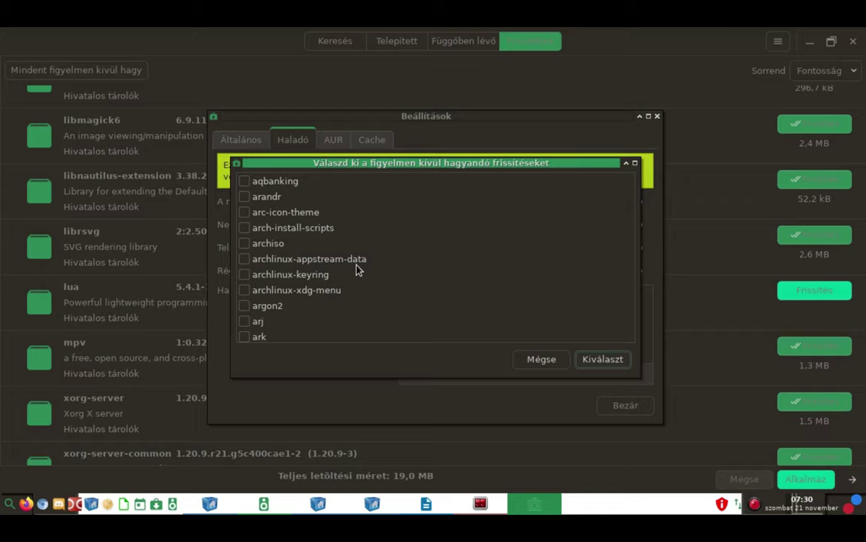
scroll(258, 303, down, 2)
scroll(258, 303, down, 15)
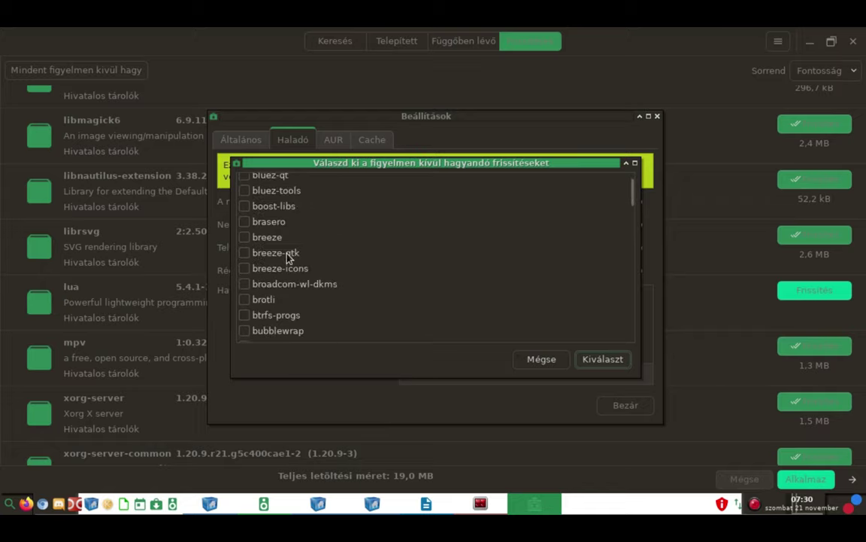
scroll(287, 253, down, 3)
click(530, 360)
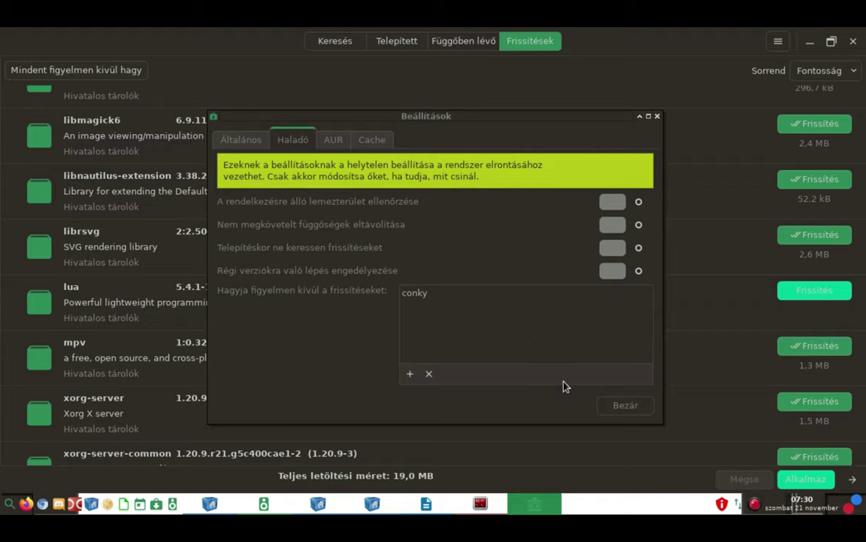
- In the AUR preferences, switch AUR support off and back on, and enable keeping built packages in the cache
click(332, 140)
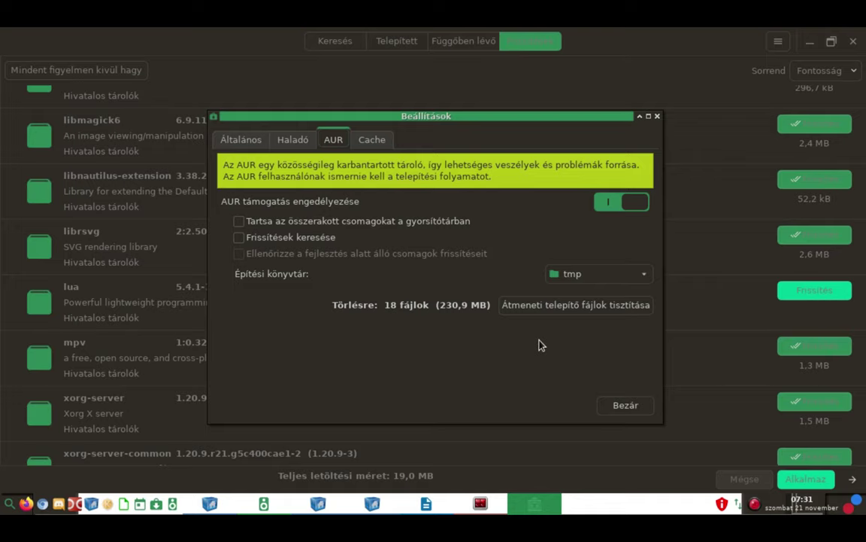
click(601, 201)
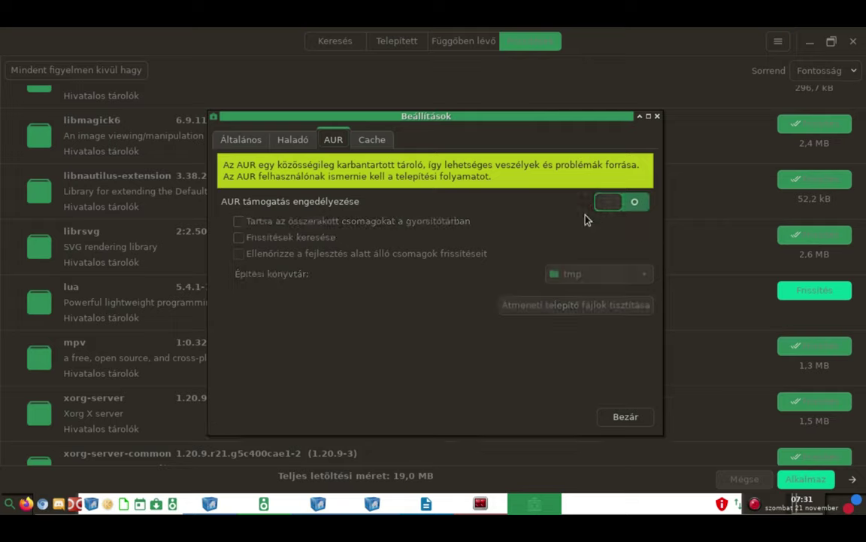
click(638, 202)
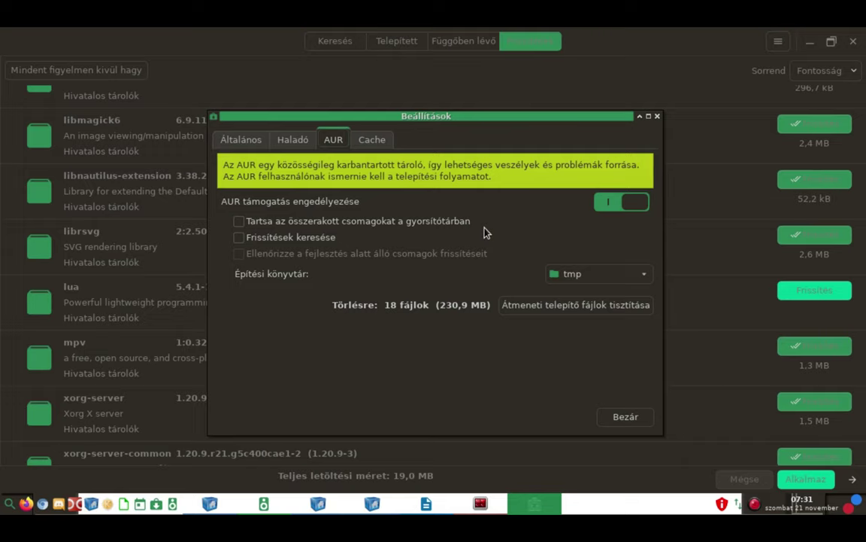
click(276, 224)
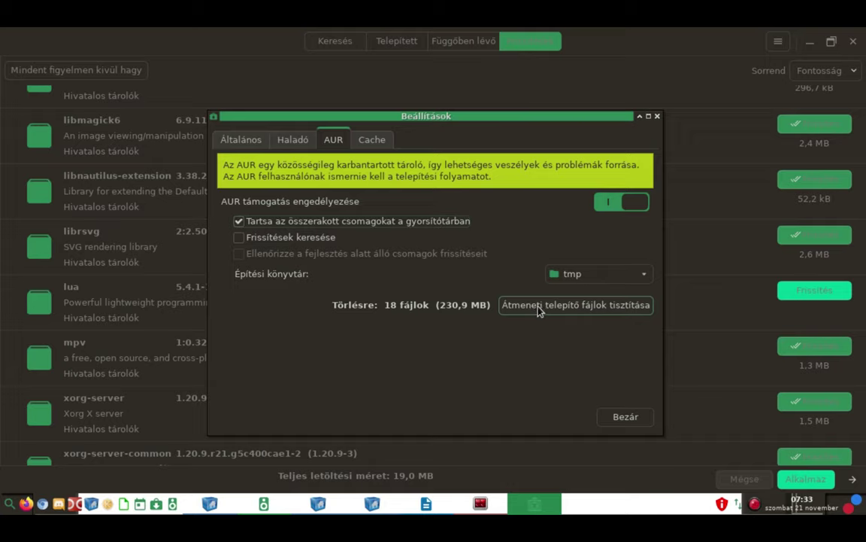
- View the Cache preferences, close the preferences and authenticate with the account password to save the changes
click(373, 141)
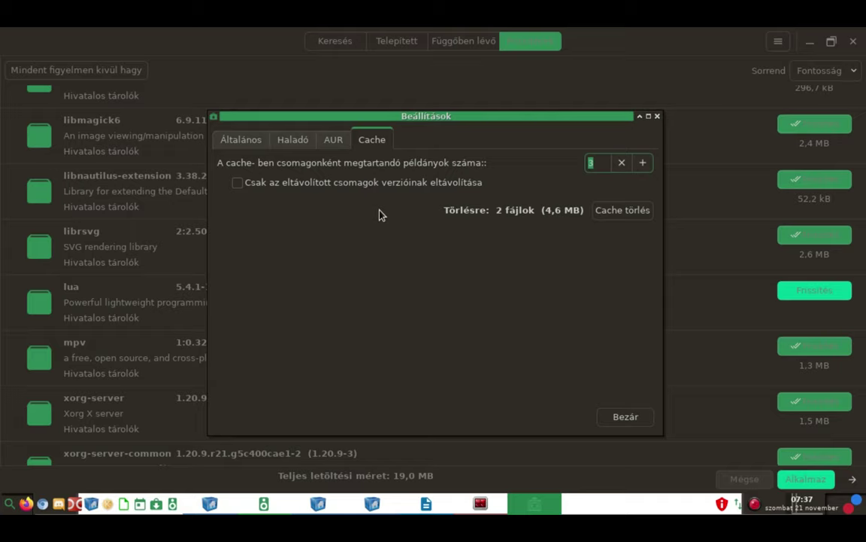
click(625, 416)
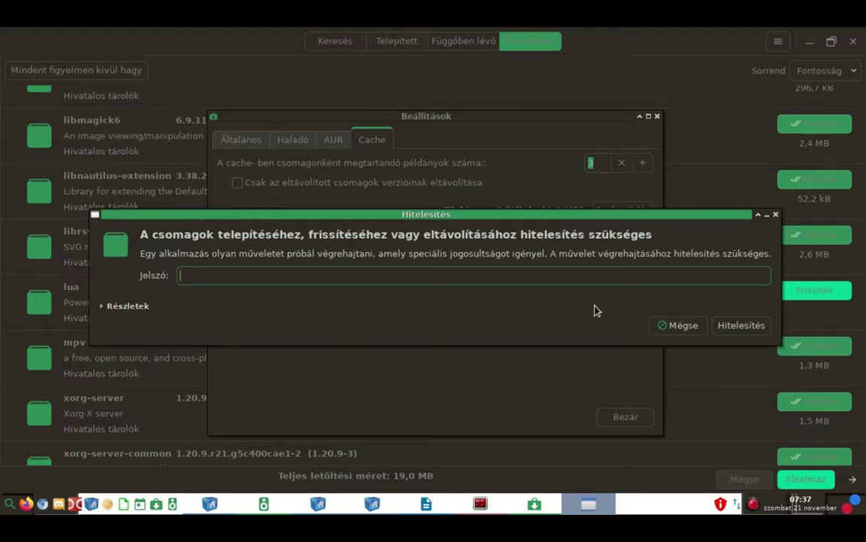
text(•••••••)
key(Return)
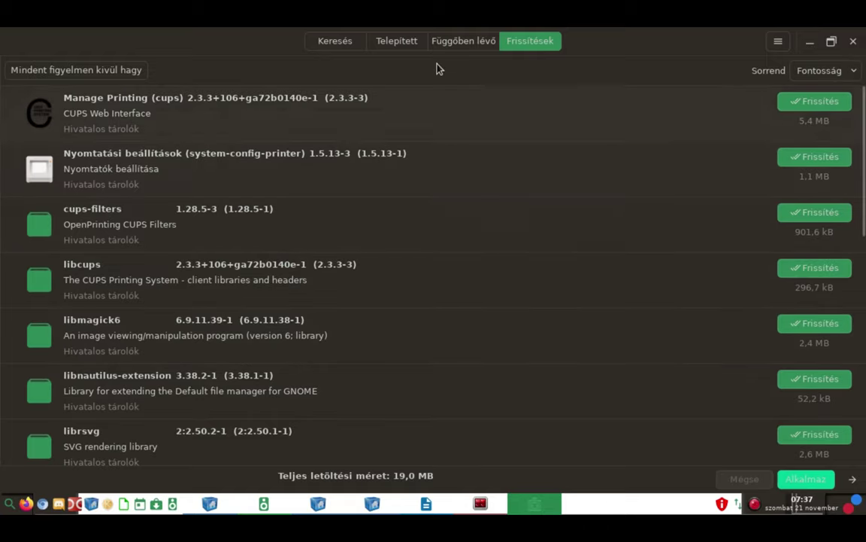
- Apply the pending mc installation and the updates, adding the optional dependency unarj and confirming the transaction summary
click(438, 45)
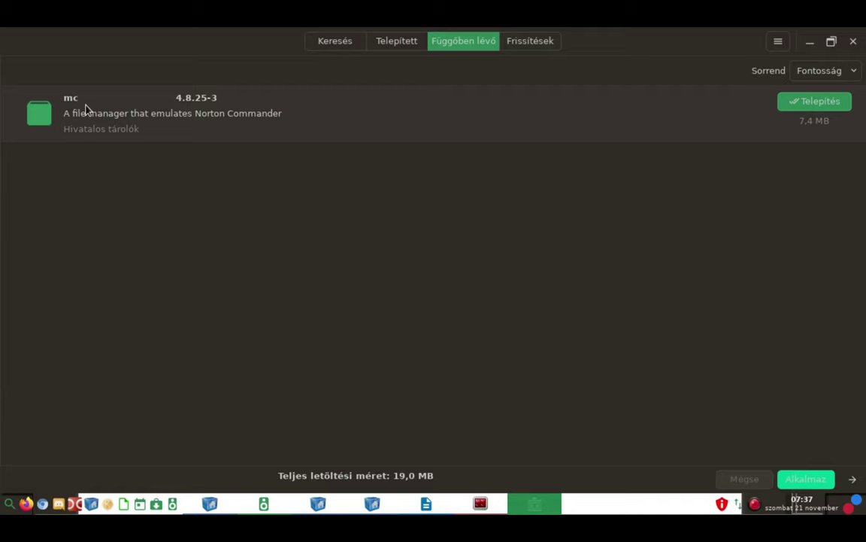
click(805, 480)
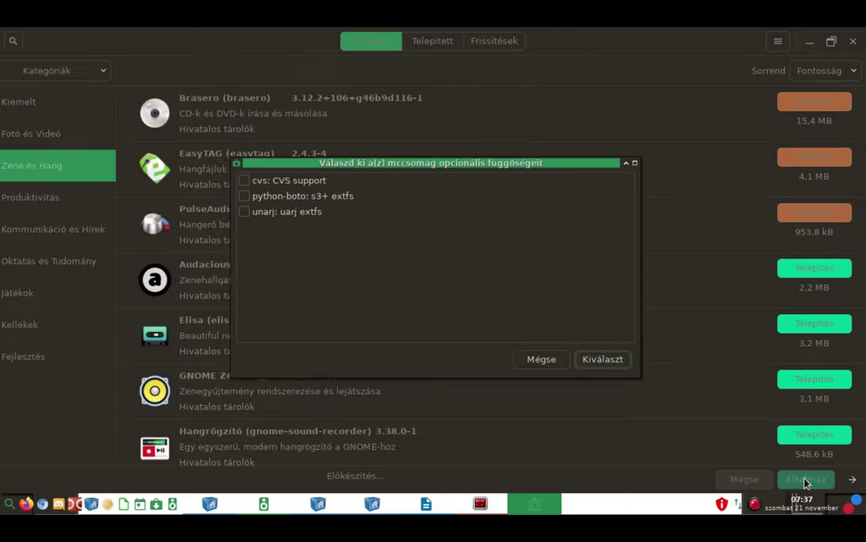
click(244, 213)
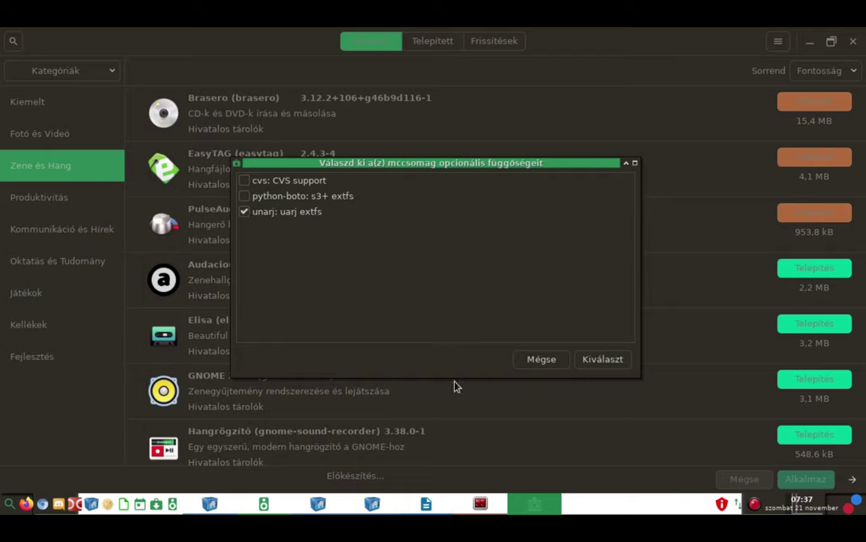
click(605, 359)
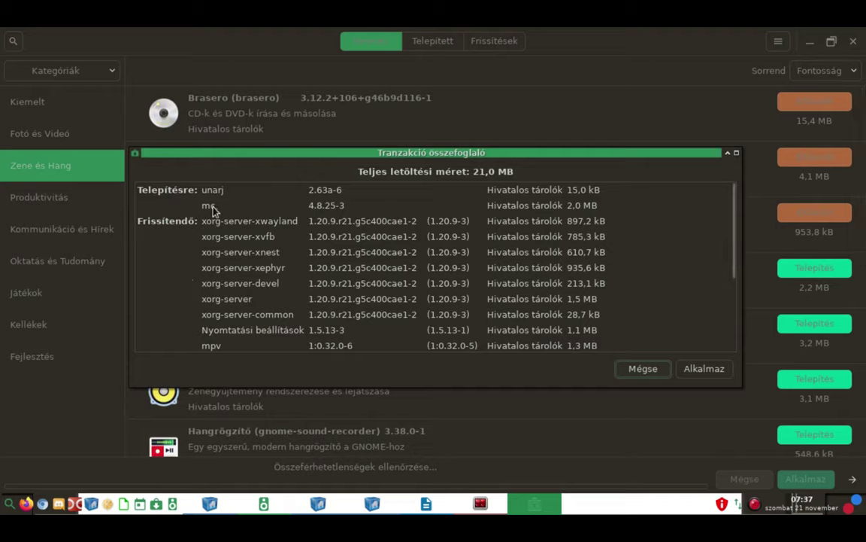
scroll(304, 249, down, 5)
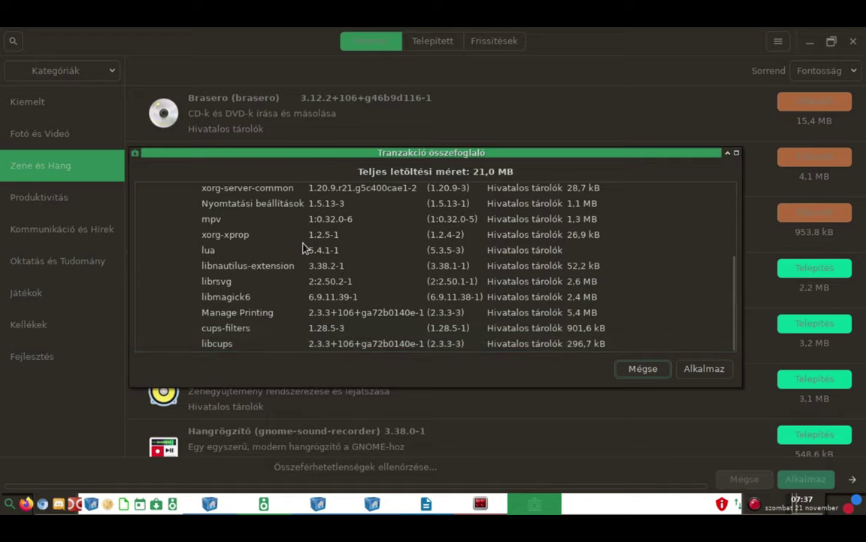
click(696, 370)
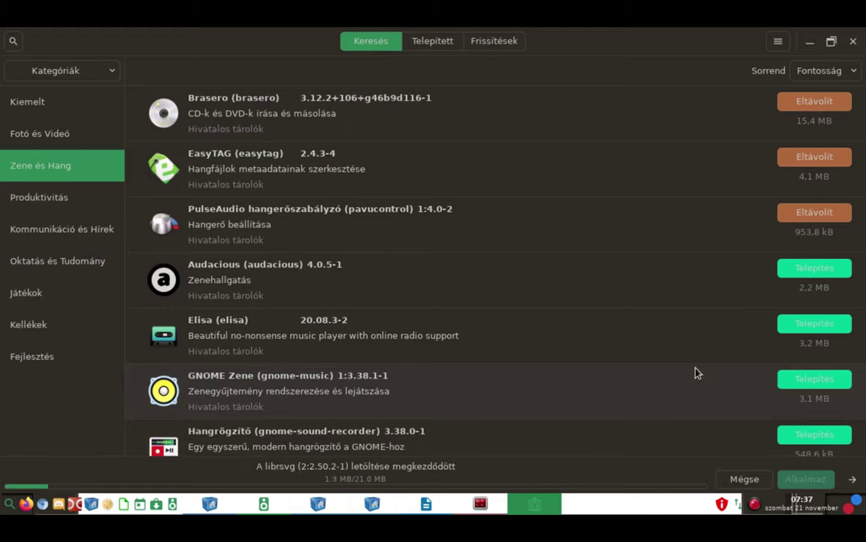
- Open the transaction details and copy the log text from the cups notice through the last line
click(851, 482)
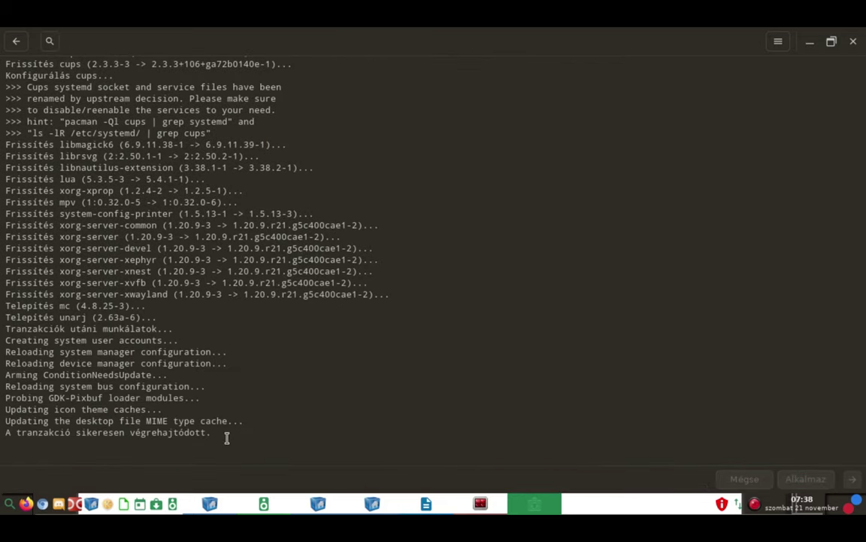
drag(227, 438, 2, 93)
right_click(82, 200)
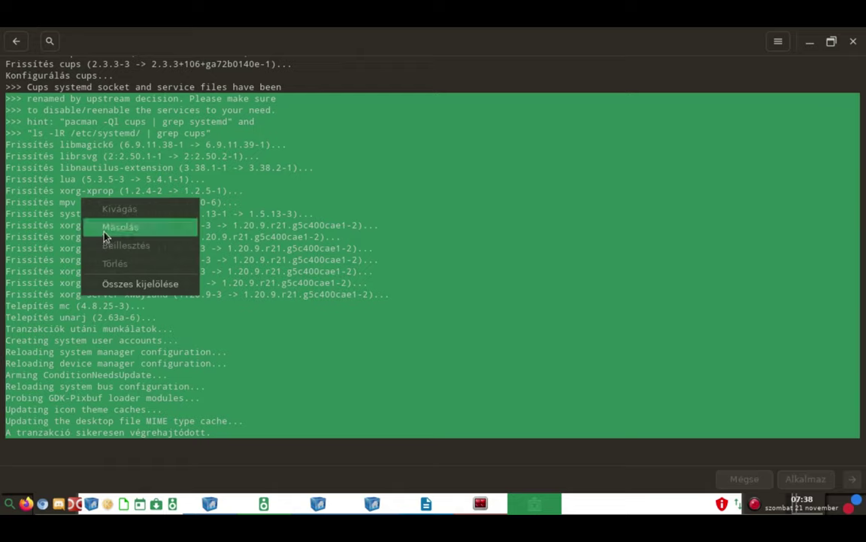
click(104, 234)
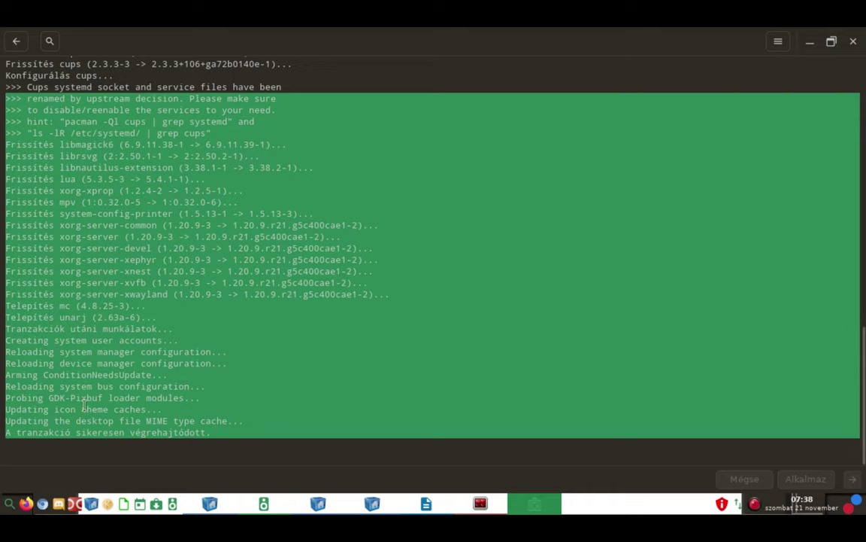
- Deselect the log text, review the transaction log's earlier entries and return to the package list
click(234, 382)
scroll(268, 345, up, 20)
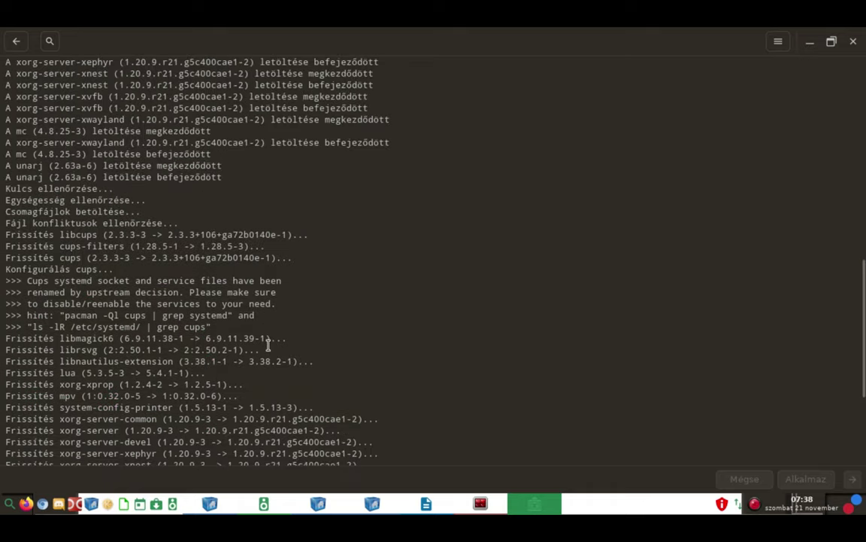
scroll(268, 344, up, 1)
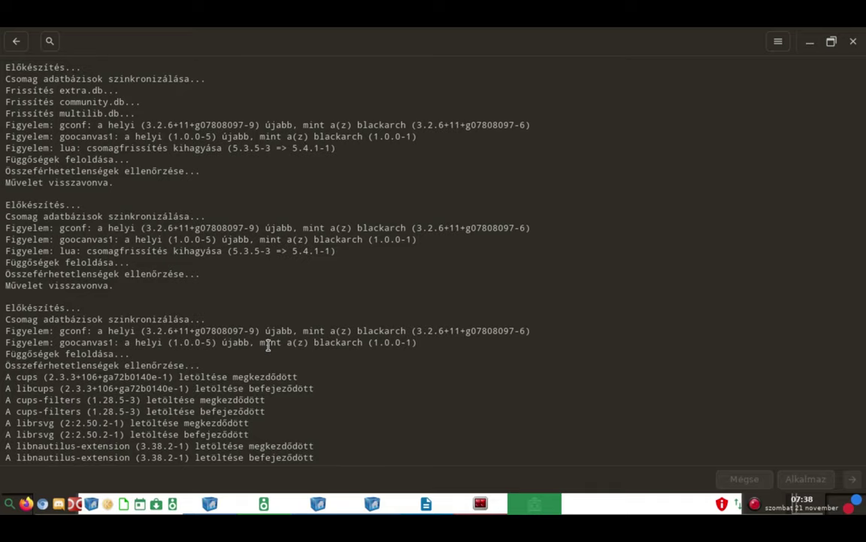
scroll(268, 344, down, 20)
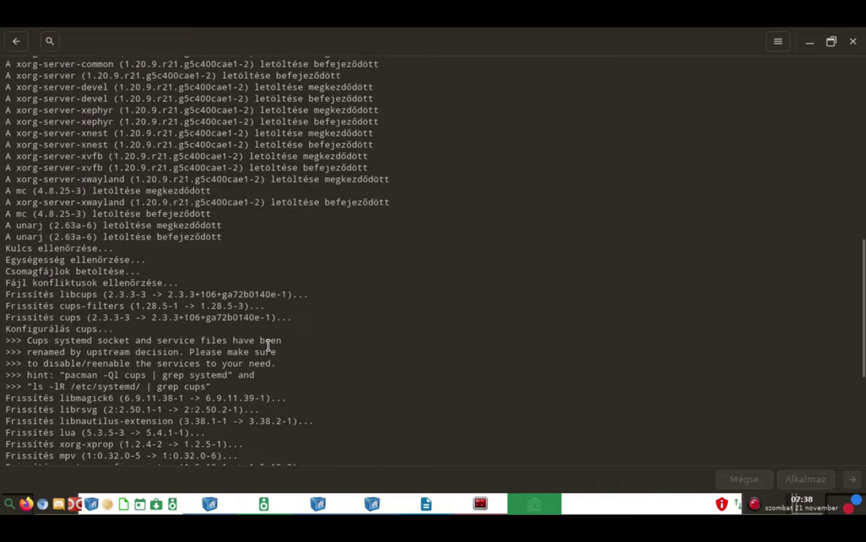
click(17, 43)
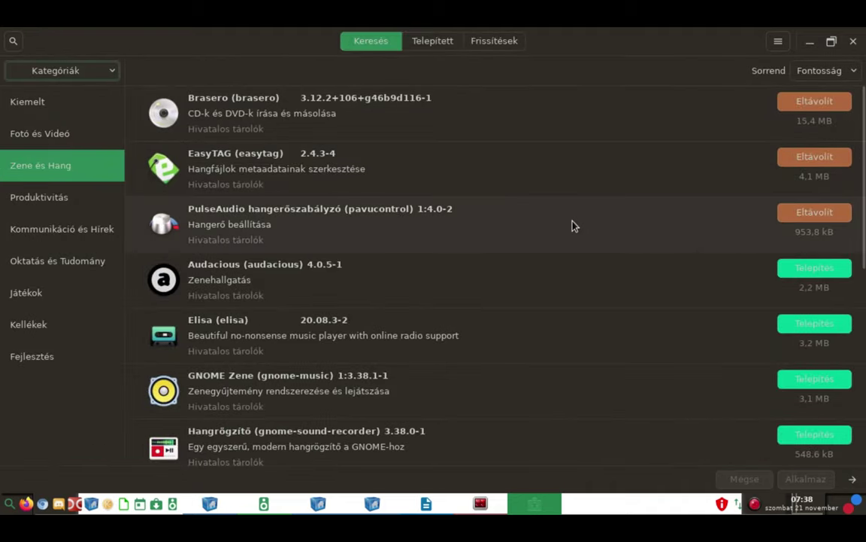